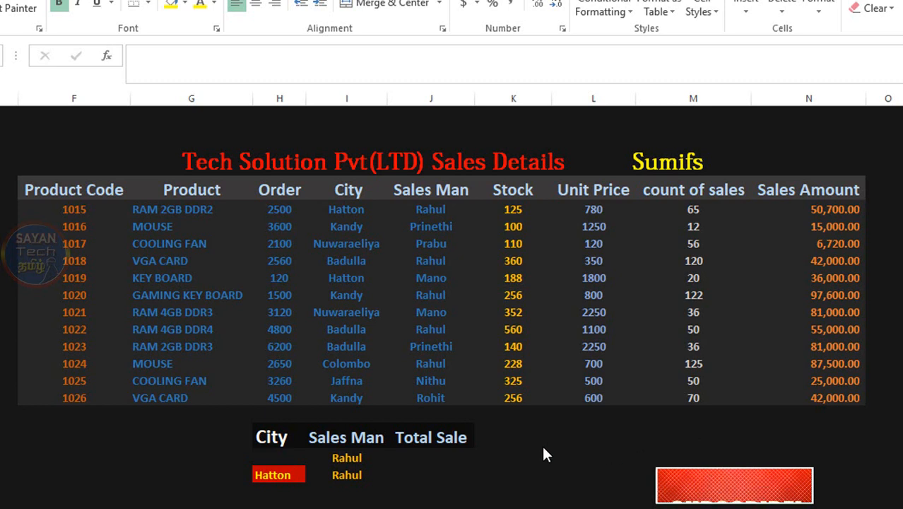
# Begin a SUMIFS formula in the first Total Sale cell, J21, with the Sales Amount values N7:N18 as sum range.
pyautogui.click(422, 456)
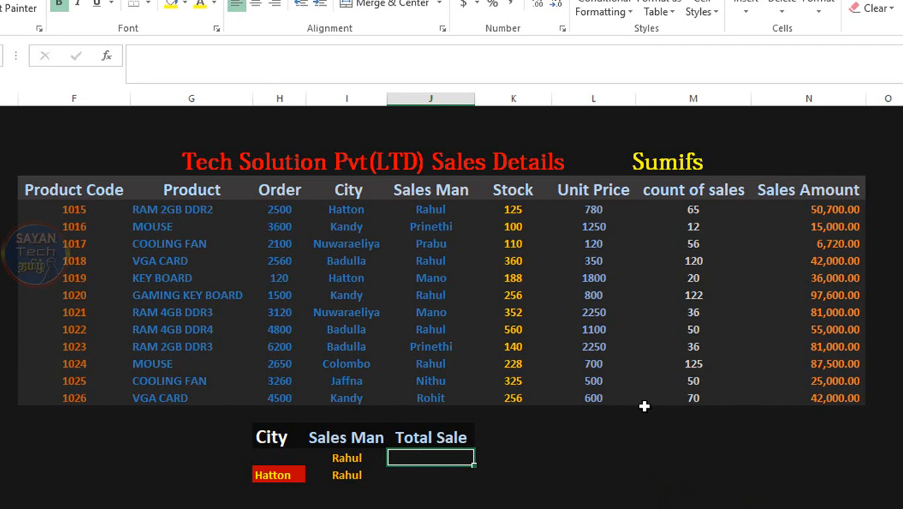
pyautogui.click(551, 436)
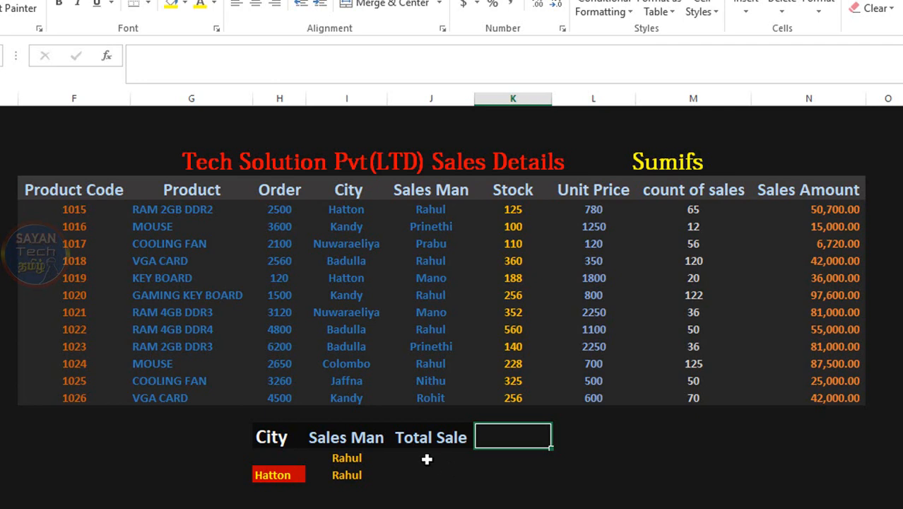
pyautogui.click(422, 456)
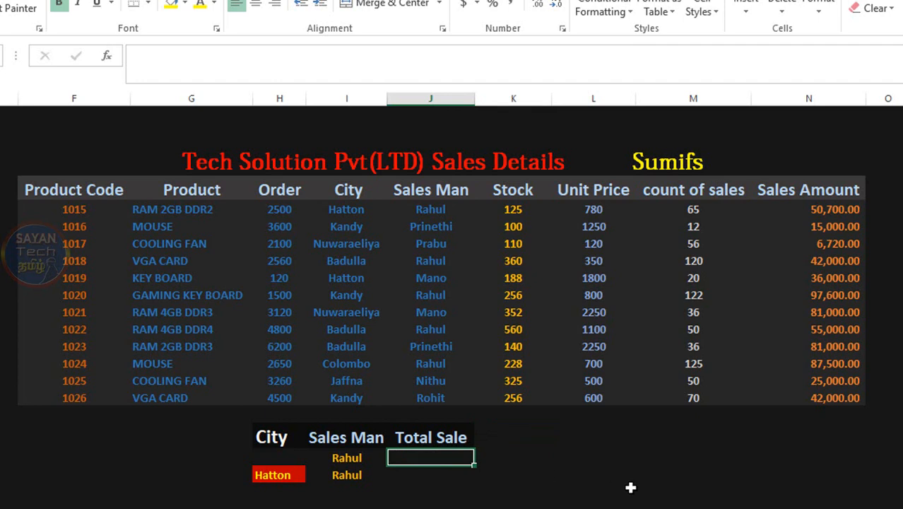
pyautogui.write('=sumi')
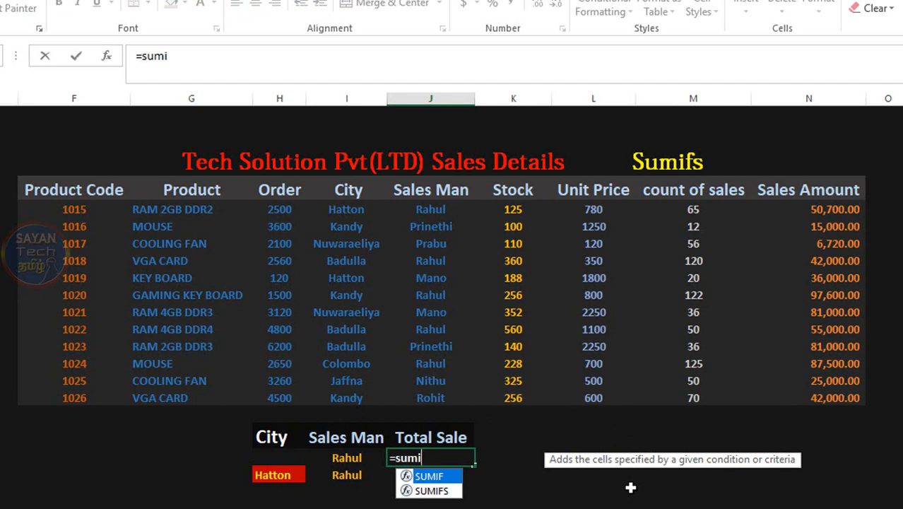
pyautogui.press('Down')
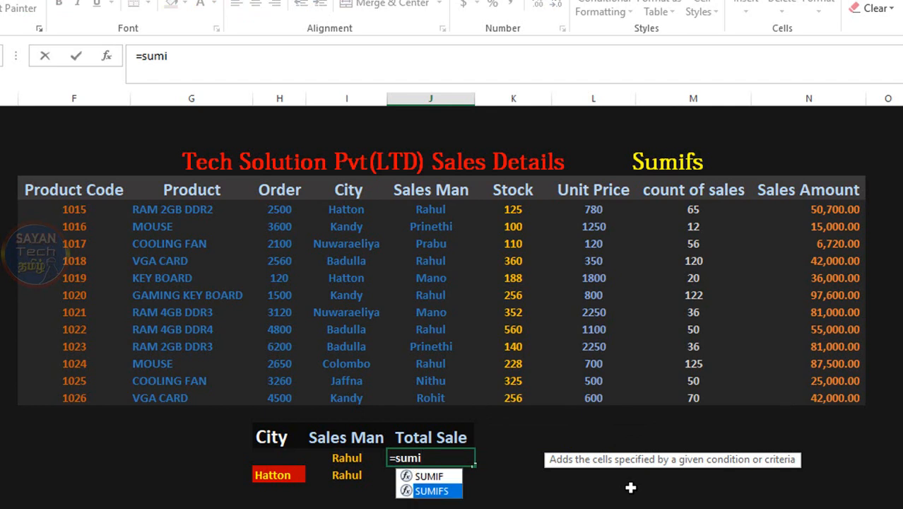
pyautogui.press('Tab')
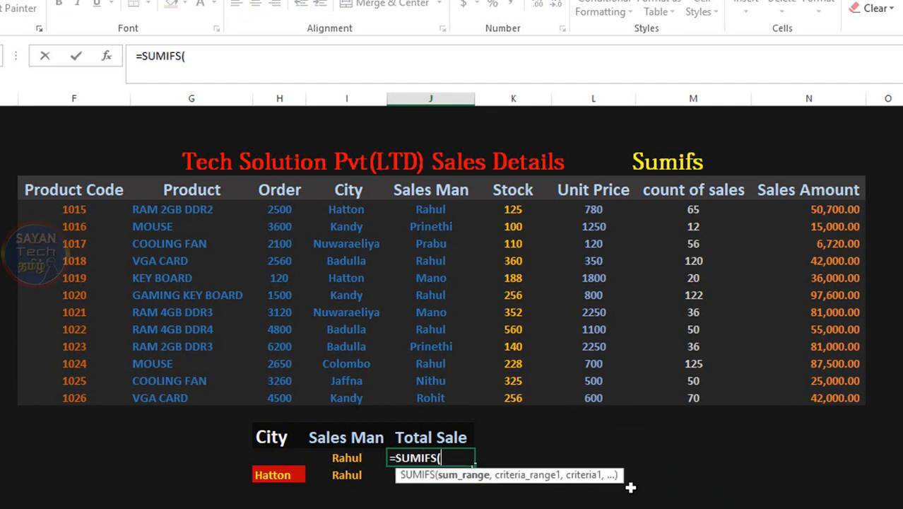
pyautogui.click(232, 61)
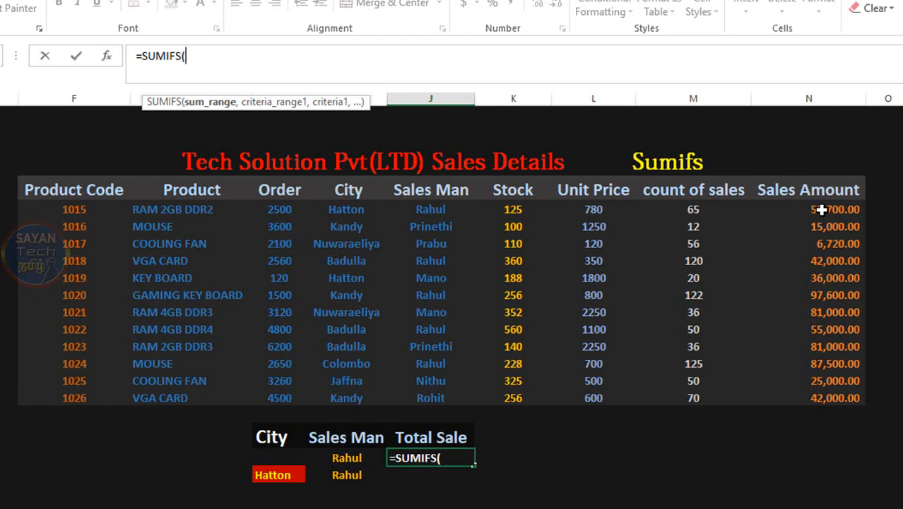
pyautogui.moveTo(821, 209); pyautogui.dragTo(823, 398)
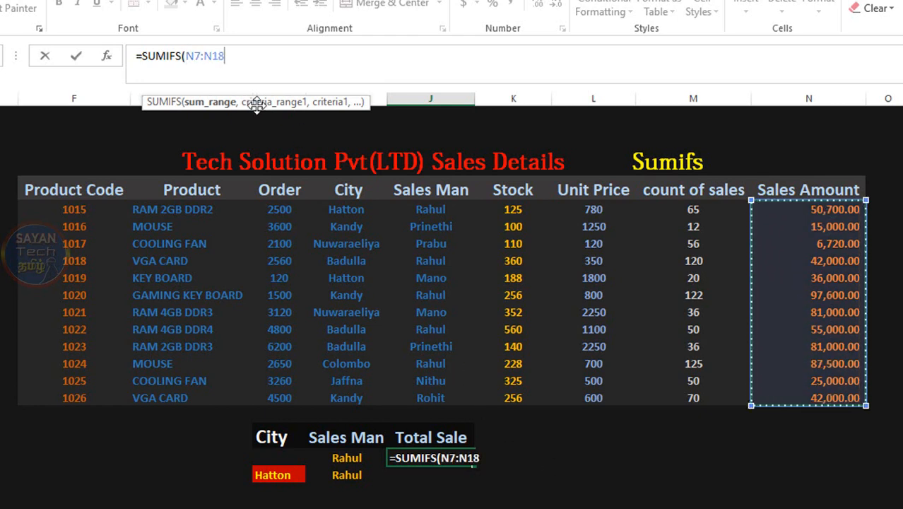
# Complete the J21 formula with the Sales Man column J7:J18 as criteria range and I21 as its criterion.
pyautogui.write(',')
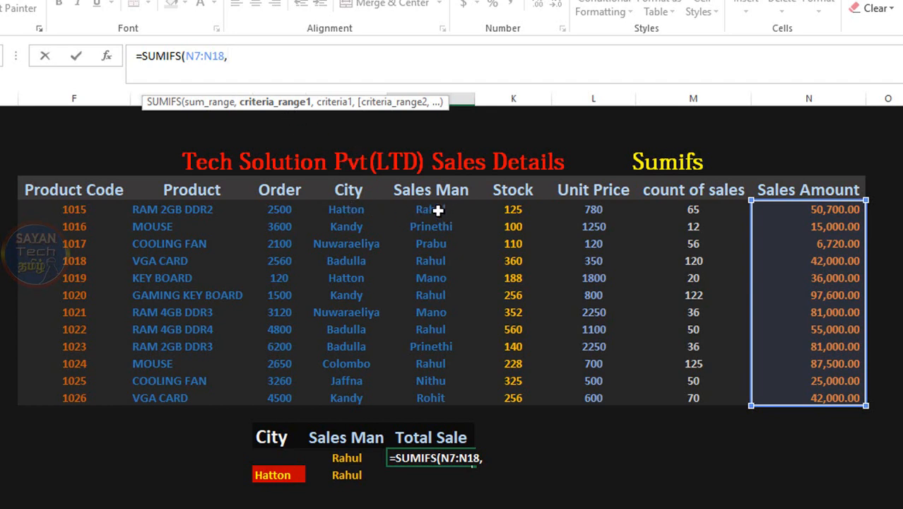
pyautogui.moveTo(424, 205); pyautogui.dragTo(427, 399)
pyautogui.write(',')
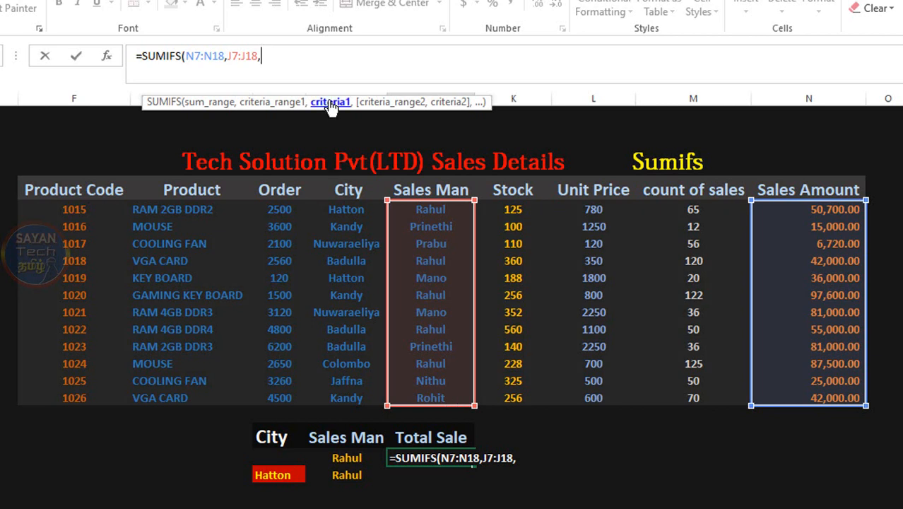
pyautogui.click(348, 458)
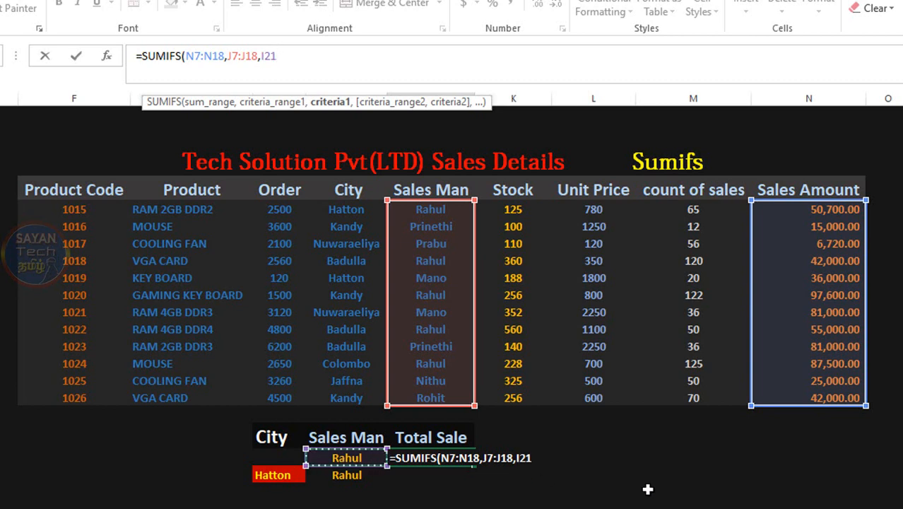
pyautogui.write(')')
pyautogui.press('Return')
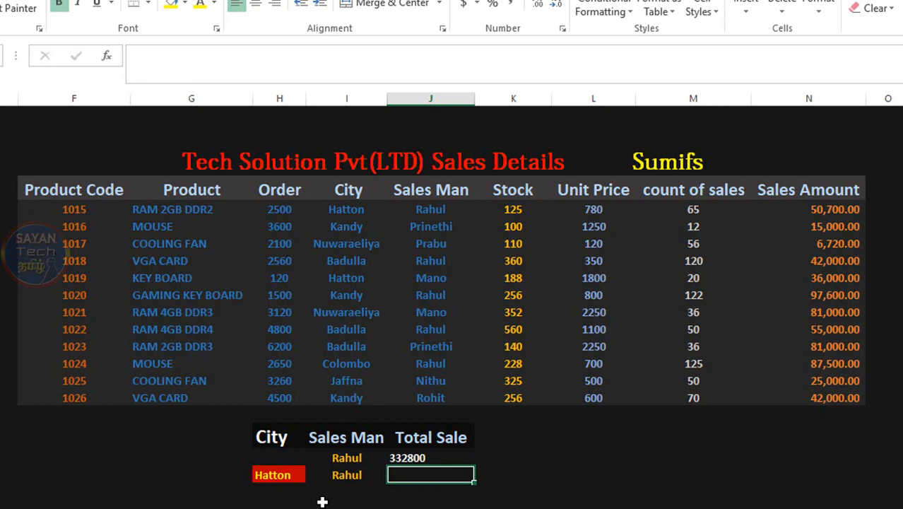
# Begin a SUMIFS formula in J22 that sums N7:N18 where the Sales Man column J7:J18 matches I22.
pyautogui.write('=')
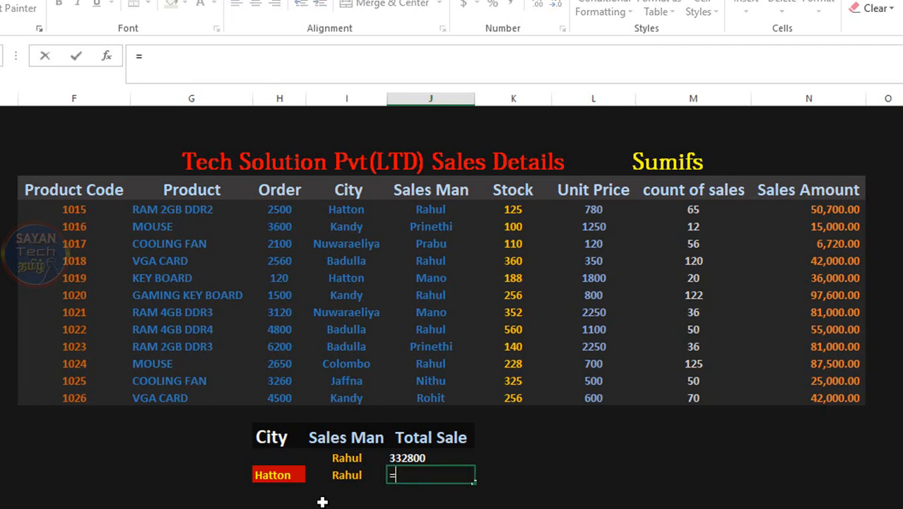
pyautogui.write('sumi')
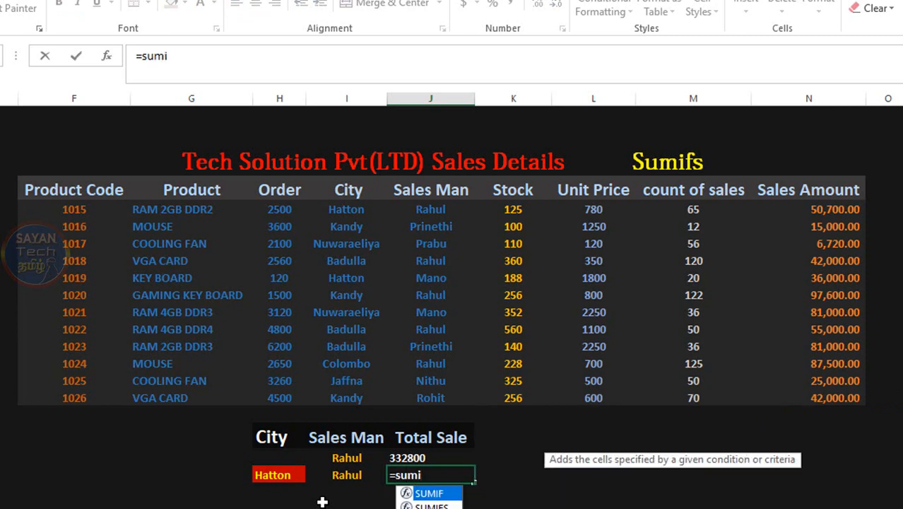
pyautogui.press('Down')
pyautogui.press('Tab')
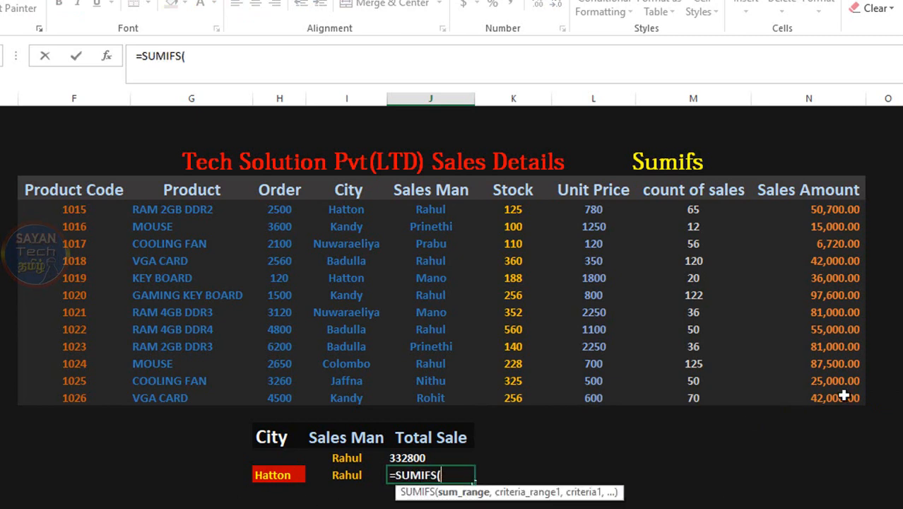
pyautogui.moveTo(830, 209); pyautogui.dragTo(835, 396)
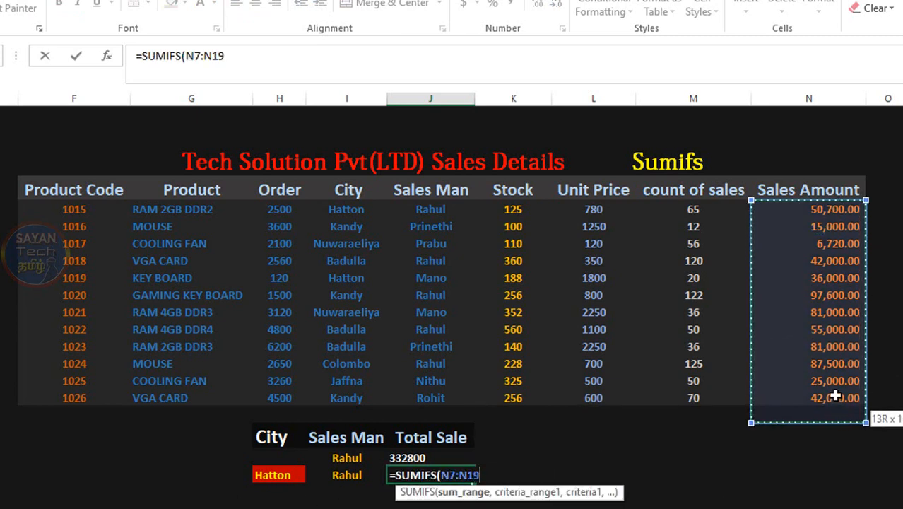
pyautogui.write(',')
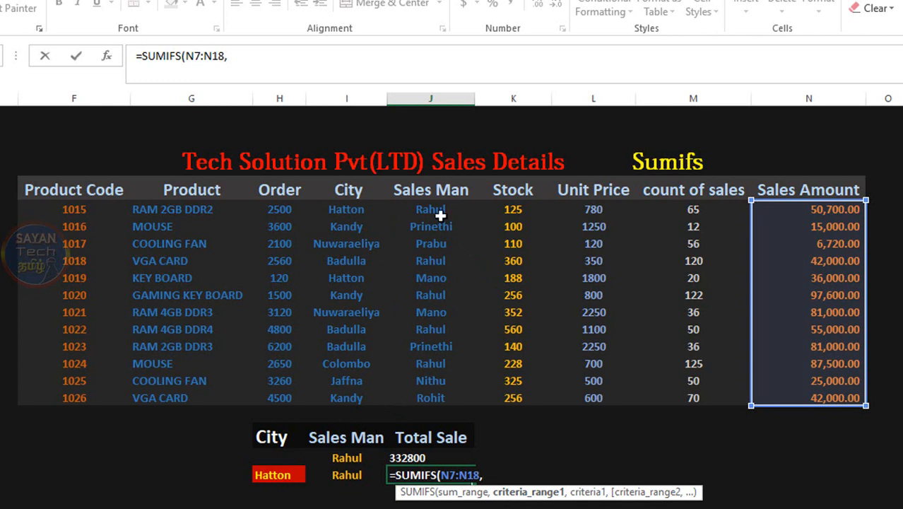
pyautogui.moveTo(440, 210); pyautogui.dragTo(441, 397)
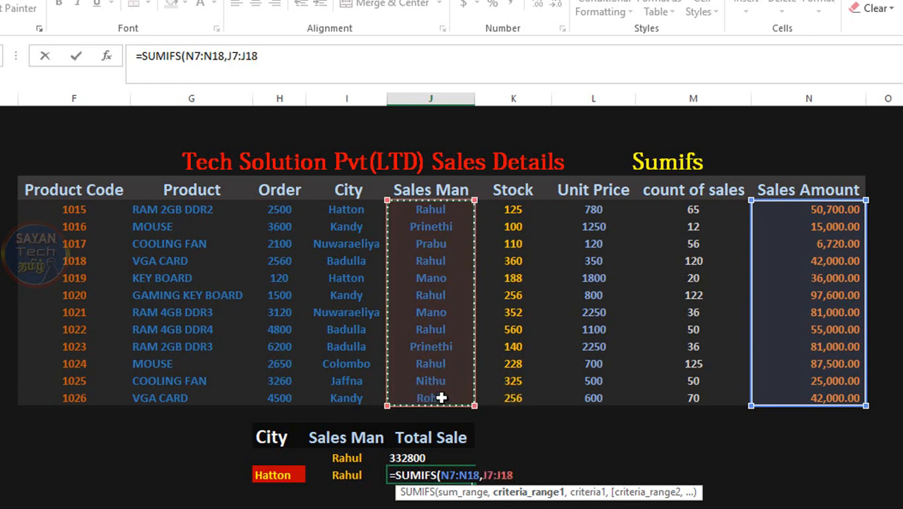
pyautogui.write(',')
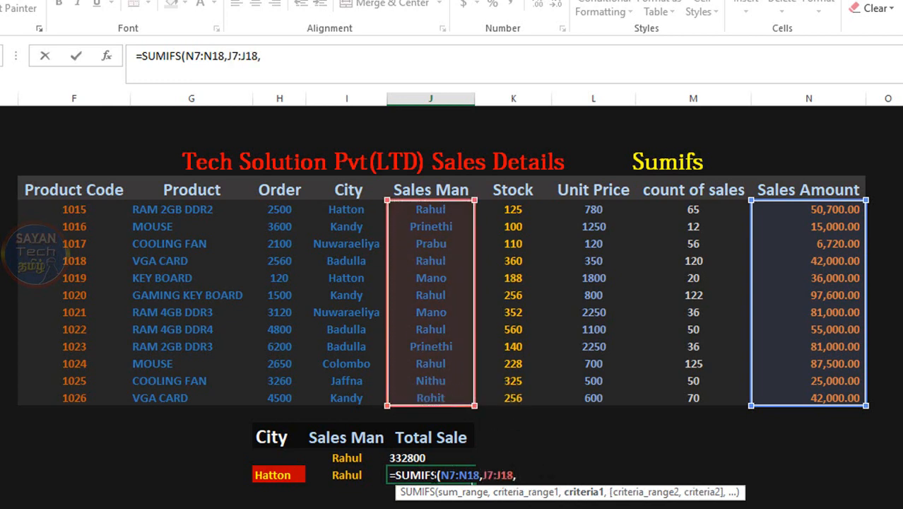
pyautogui.click(351, 475)
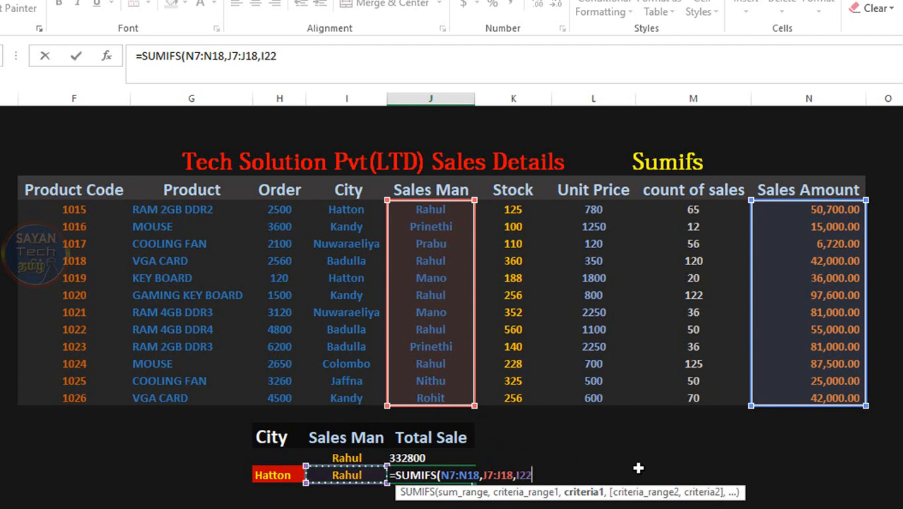
# Add the City column I7:I18 with criterion H22 as the second condition and complete the J22 formula.
pyautogui.write(',')
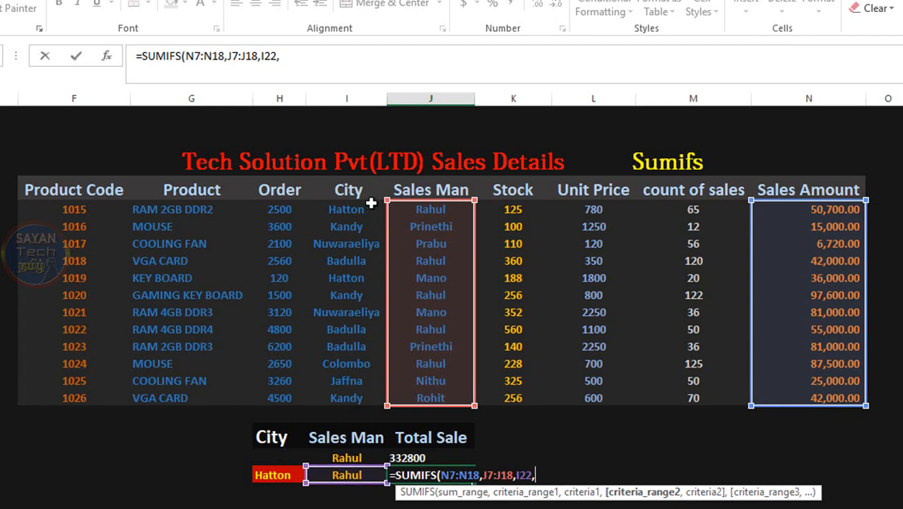
pyautogui.moveTo(351, 210); pyautogui.dragTo(344, 394)
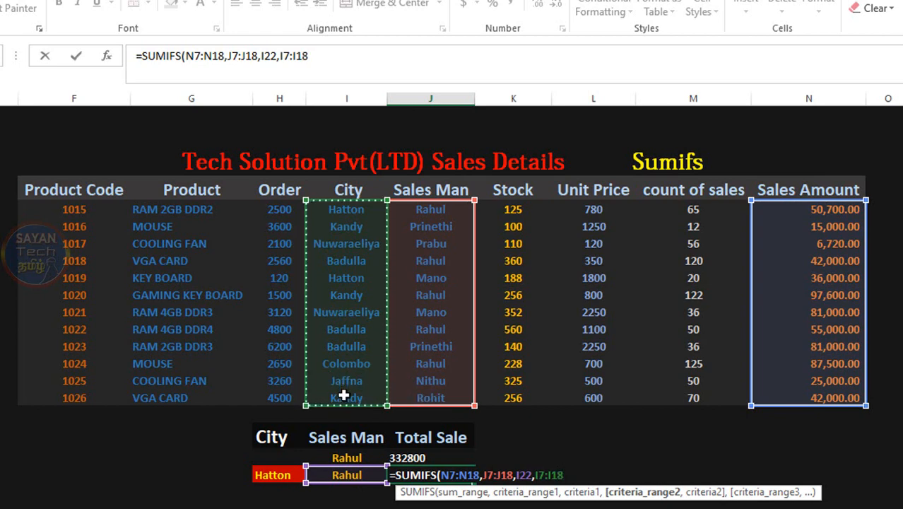
pyautogui.write(',')
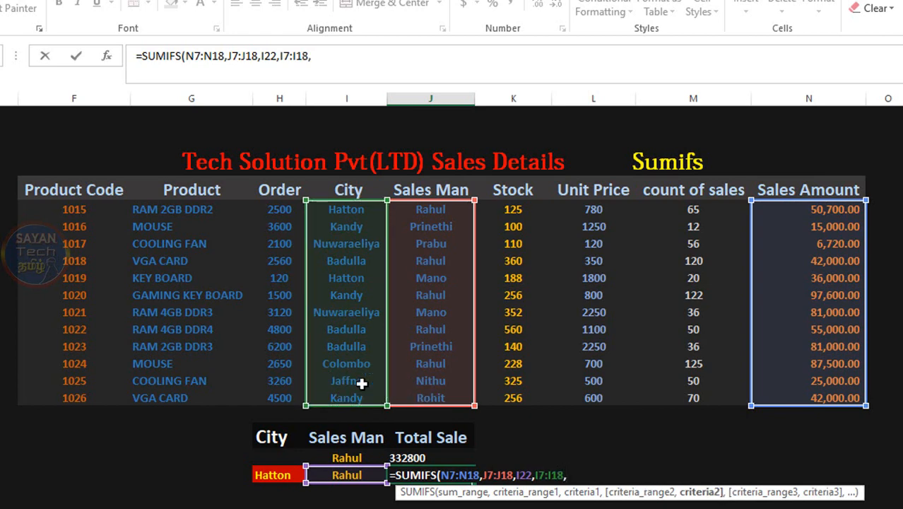
pyautogui.click(326, 63)
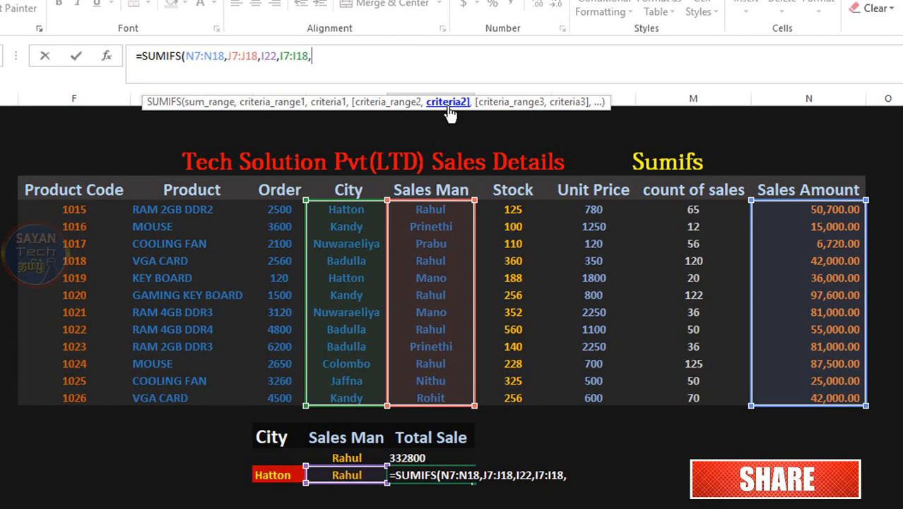
pyautogui.click(286, 477)
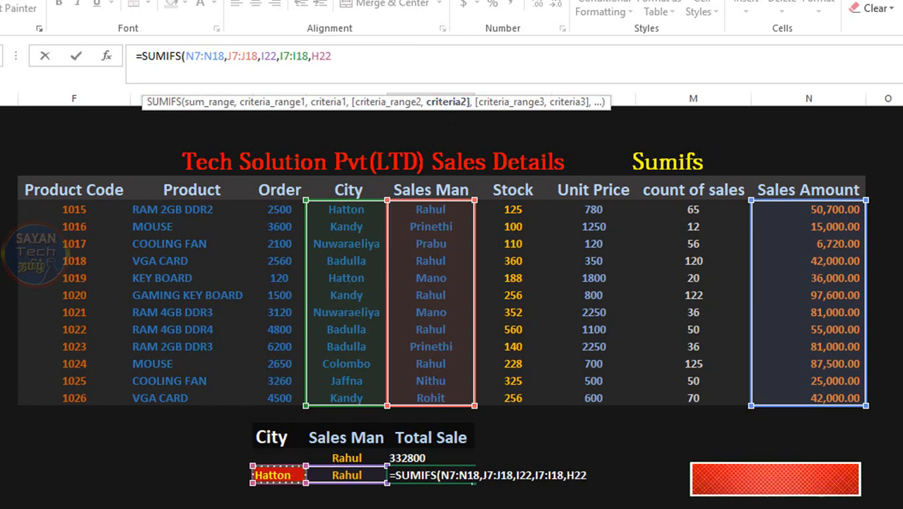
pyautogui.write(')')
pyautogui.press('Return')
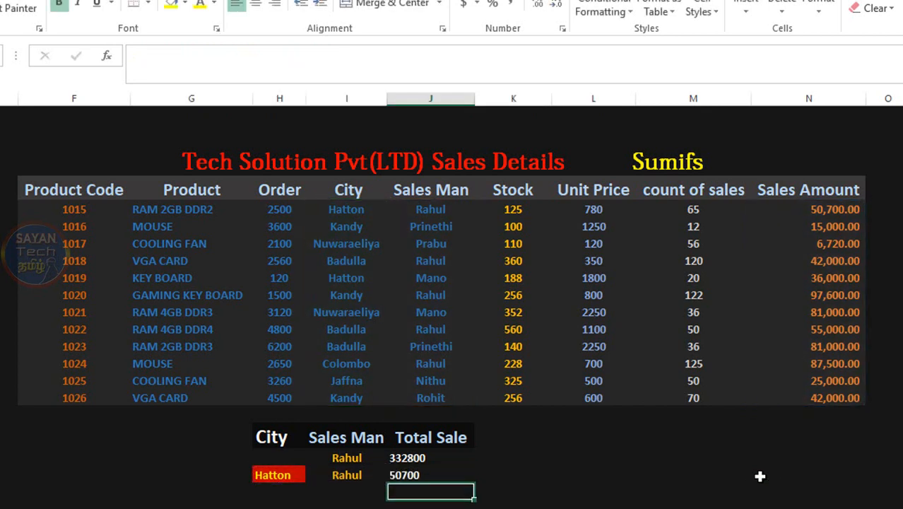
# Change the city criterion in H22 to Badulla.
pyautogui.click(417, 475)
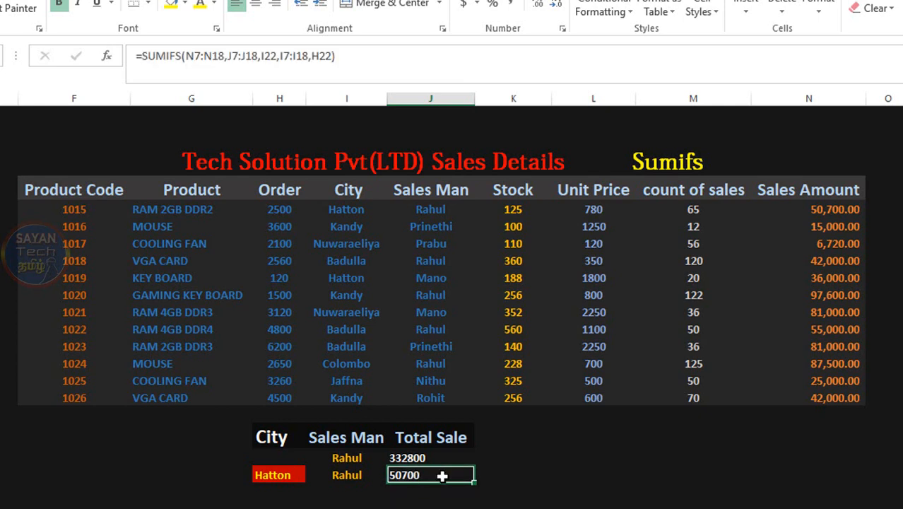
pyautogui.click(516, 486)
pyautogui.click(484, 470)
pyautogui.click(275, 475)
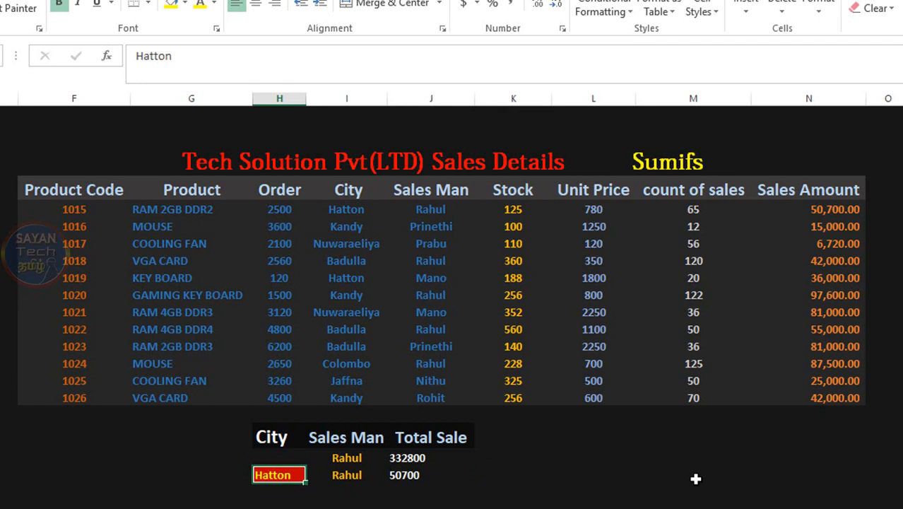
pyautogui.write('Badulla')
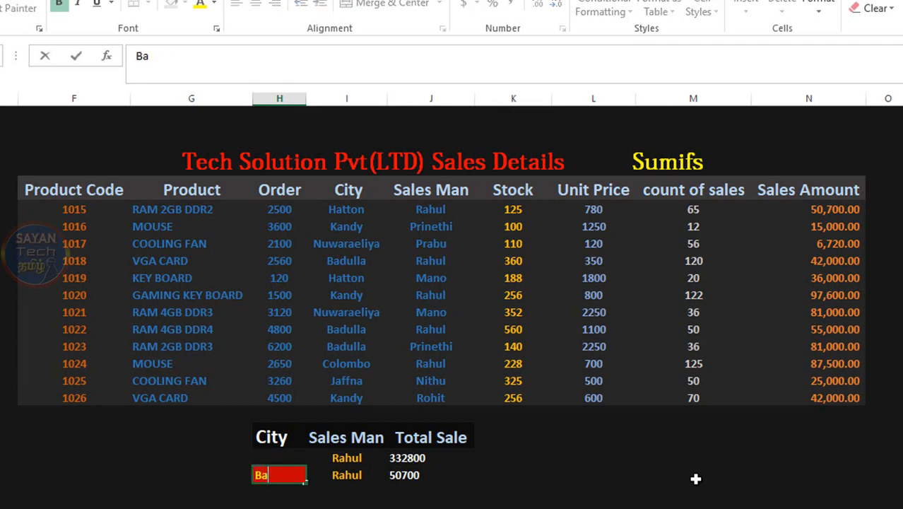
pyautogui.press('Return')
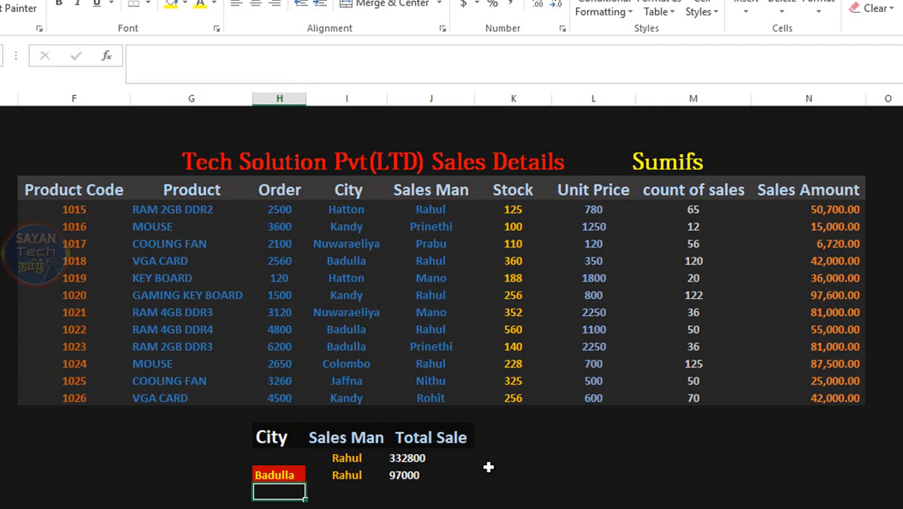
# Select the salesman criterion cell I22 in the second summary row.
pyautogui.press('Up')
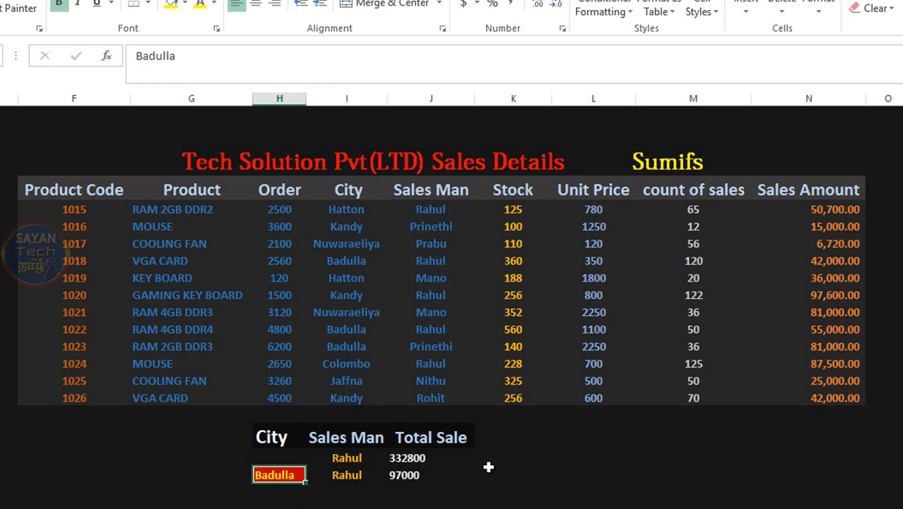
pyautogui.press('Right')
pyautogui.press('Right')
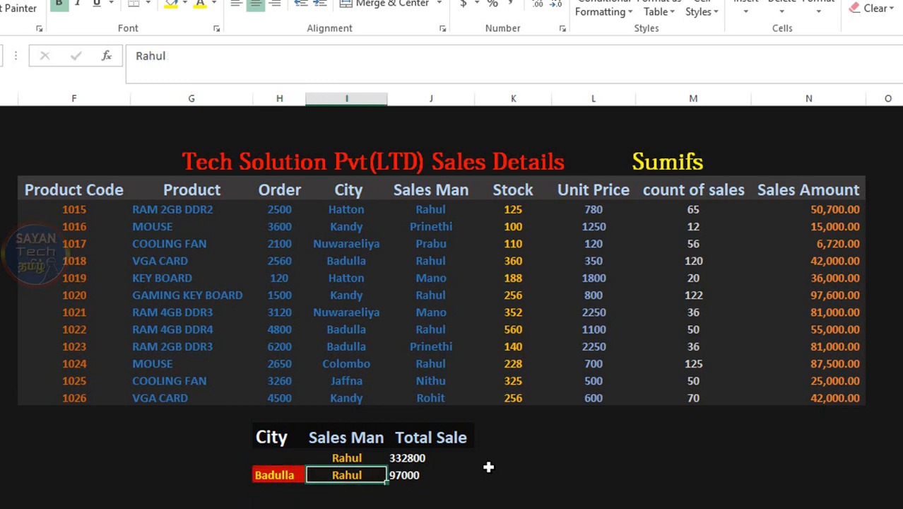
pyautogui.press('Left')
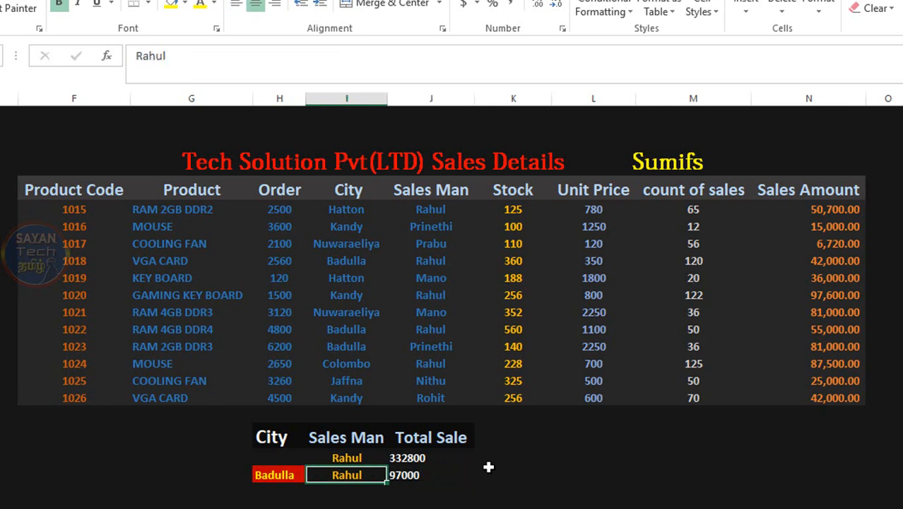